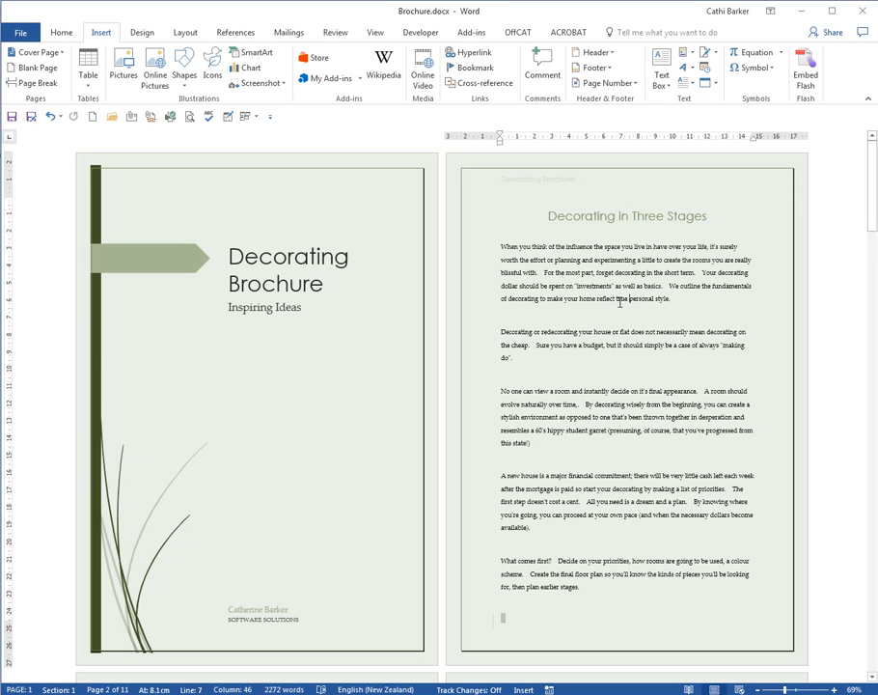
# Step: Lay out the brochure text, starting from the "Decorating in Three Stages" page, in two columns
pyautogui.click(615, 300)
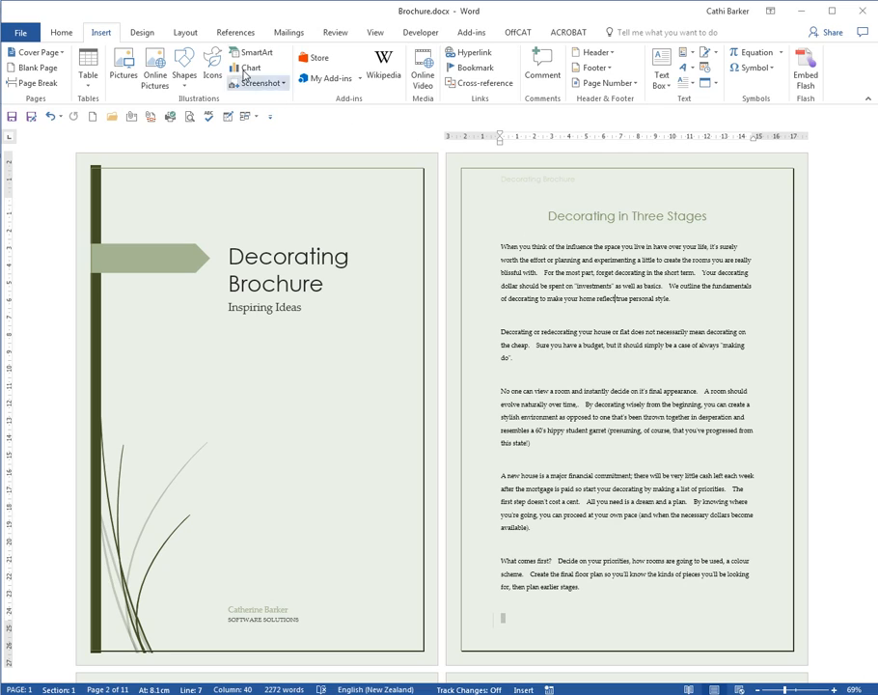
pyautogui.click(187, 35)
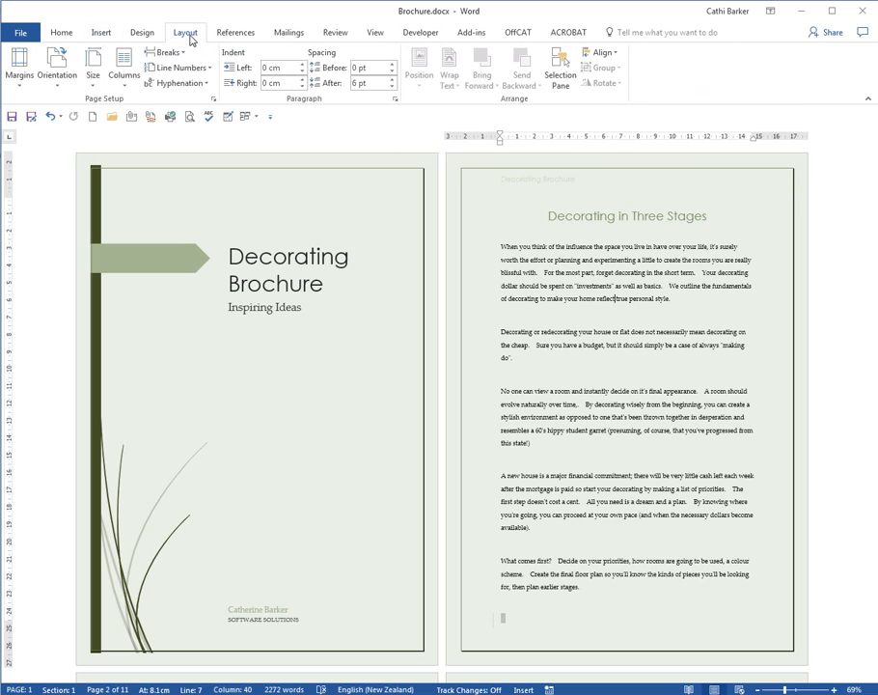
pyautogui.click(126, 82)
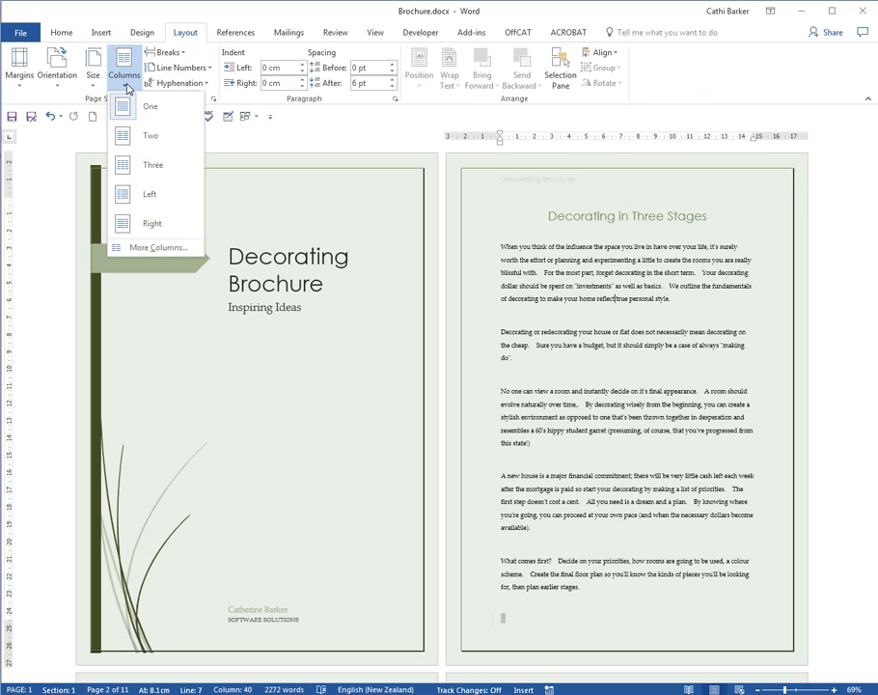
pyautogui.click(138, 138)
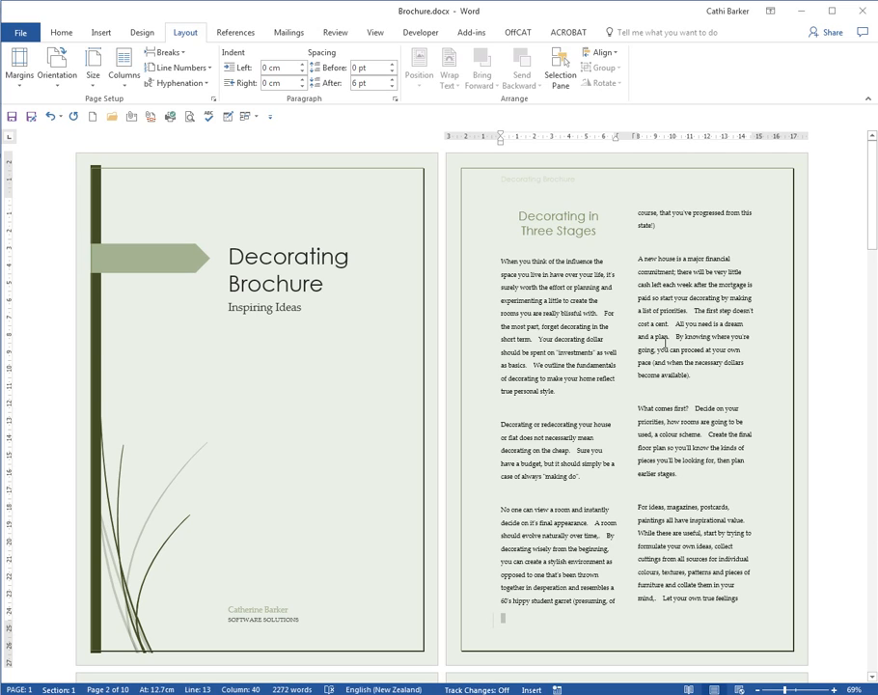
# Step: Justify all the text in the document
pyautogui.hotkey('ctrl', 'a')
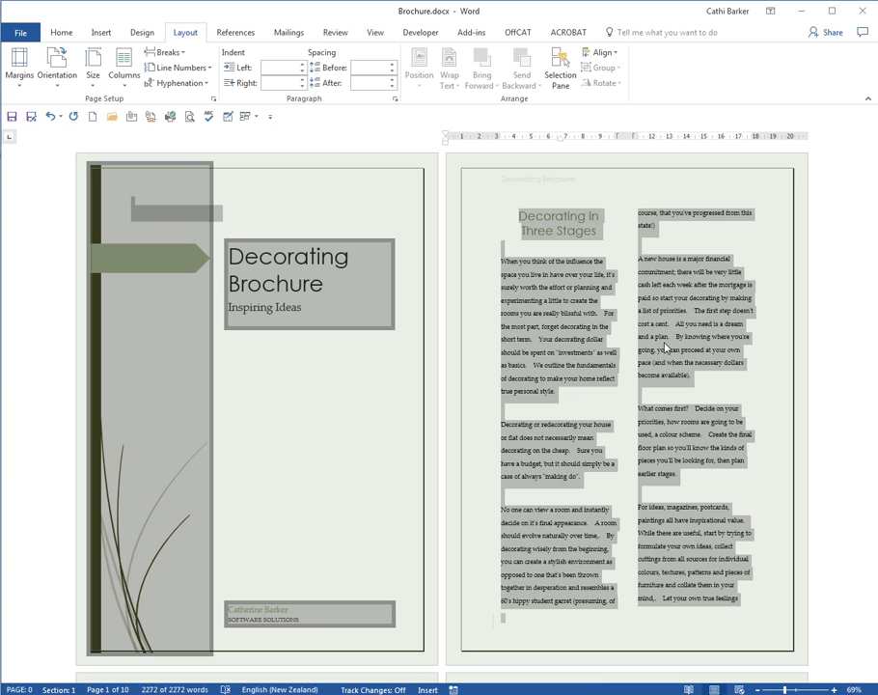
pyautogui.hotkey('ctrl', 'j')
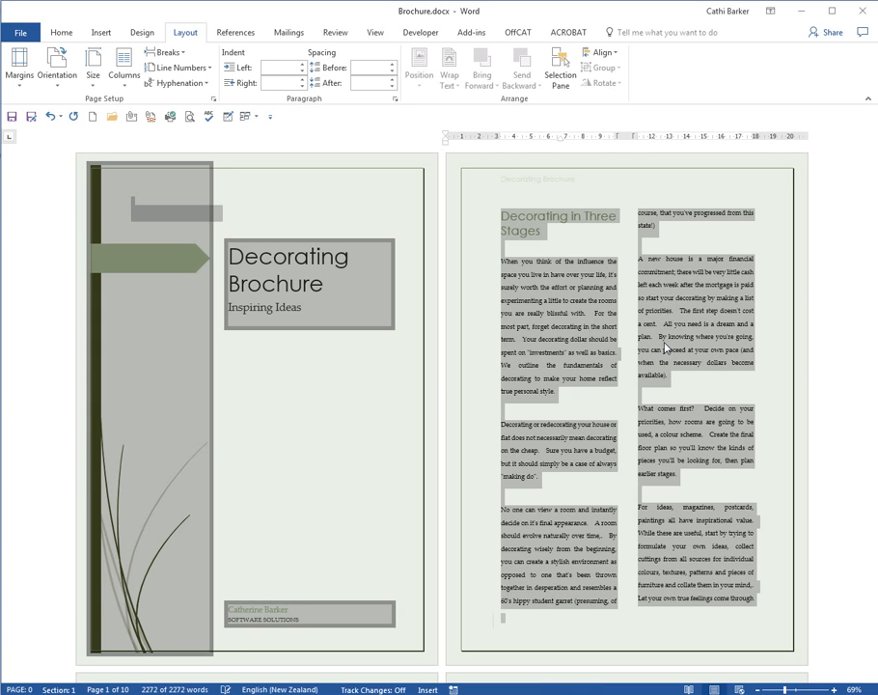
# Step: Return the brochure text to a single-column layout
pyautogui.click(584, 326)
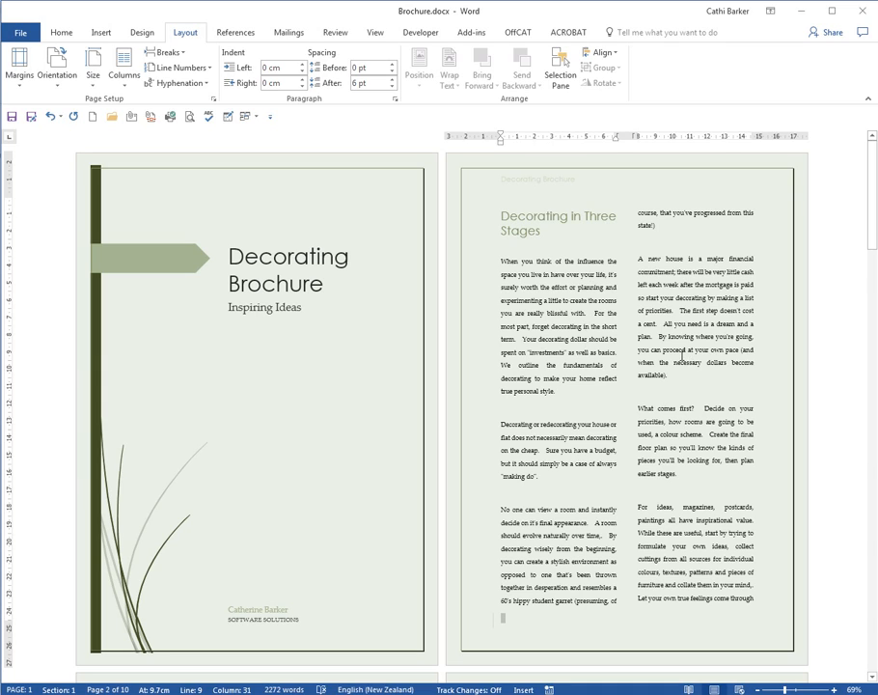
pyautogui.click(126, 86)
pyautogui.click(136, 109)
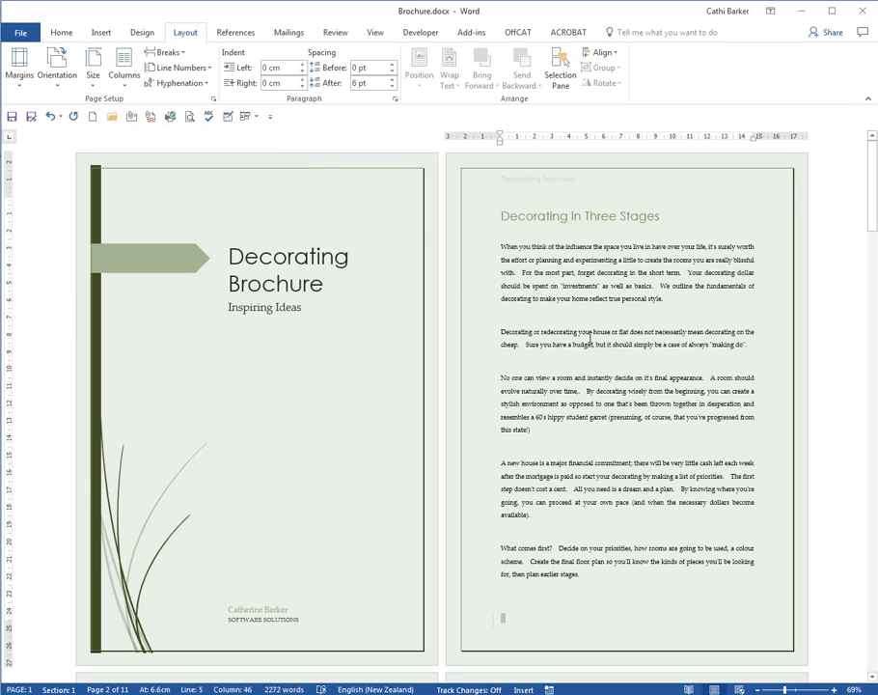
# Step: Select the first four paragraphs under "Decorating in Three Stages" and choose a two-column layout for the selected text
pyautogui.moveTo(475, 254); pyautogui.dragTo(481, 524)
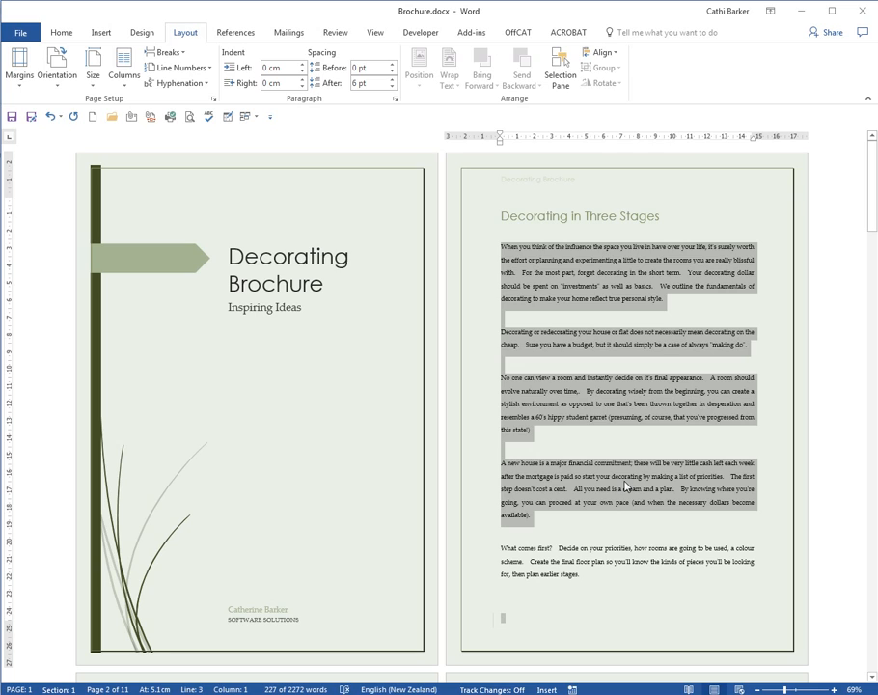
pyautogui.click(126, 86)
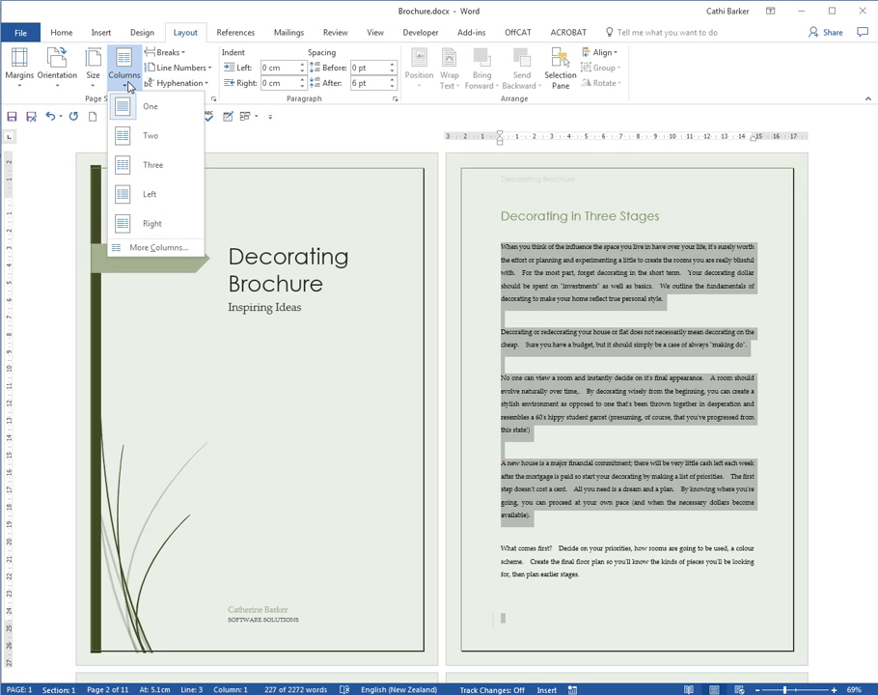
pyautogui.click(155, 248)
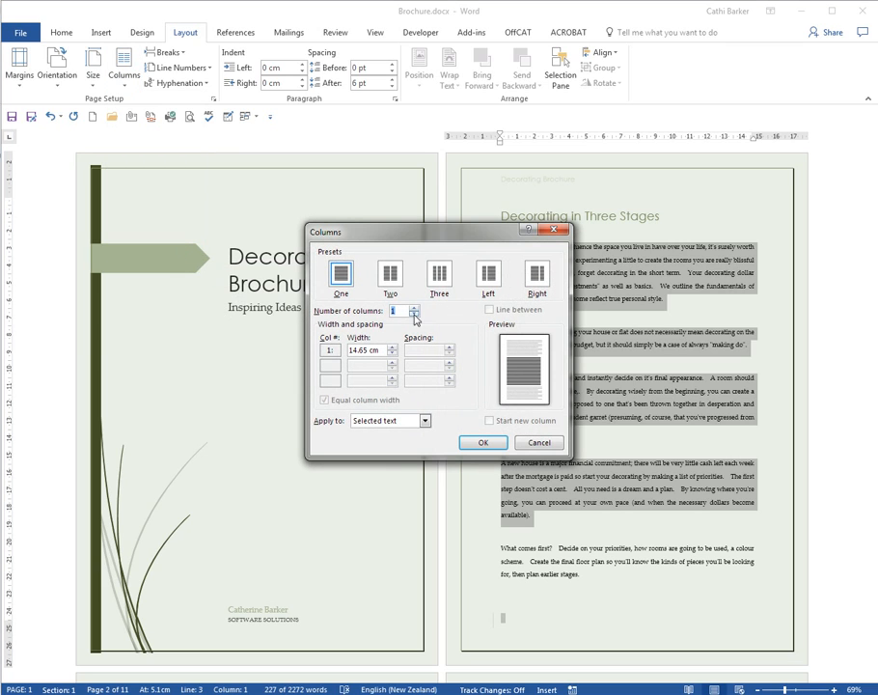
pyautogui.click(390, 279)
pyautogui.click(413, 307)
pyautogui.click(412, 315)
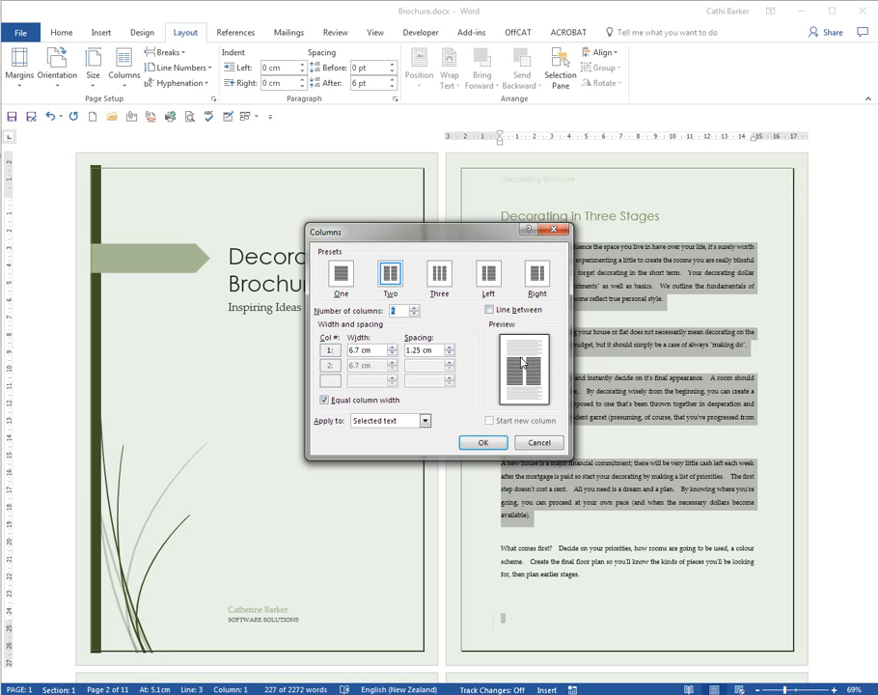
# Step: Add a line between the columns, set the column spacing to 1 cm and apply the layout
pyautogui.click(497, 312)
pyautogui.click(449, 354)
pyautogui.click(449, 354)
pyautogui.click(449, 355)
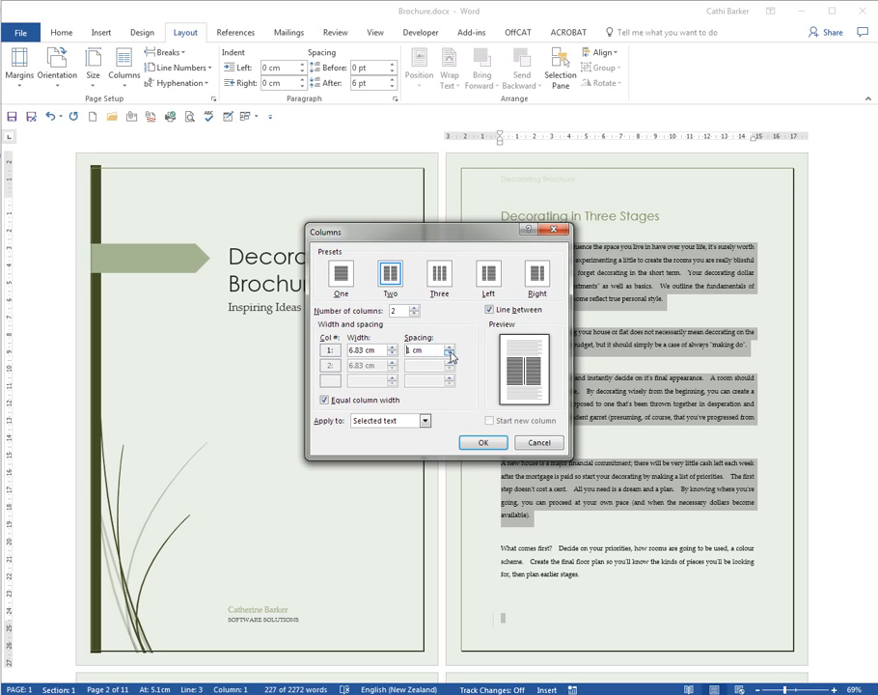
pyautogui.click(424, 351)
pyautogui.click(494, 443)
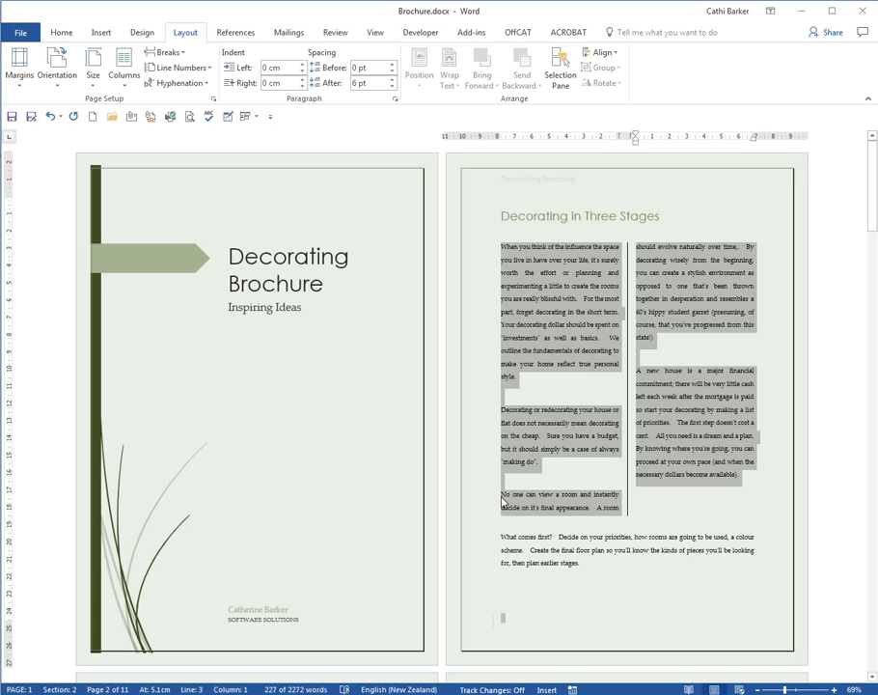
# Step: Insert a column break before the paragraph starting "No one can view a room" so it begins in the second column
pyautogui.click(543, 498)
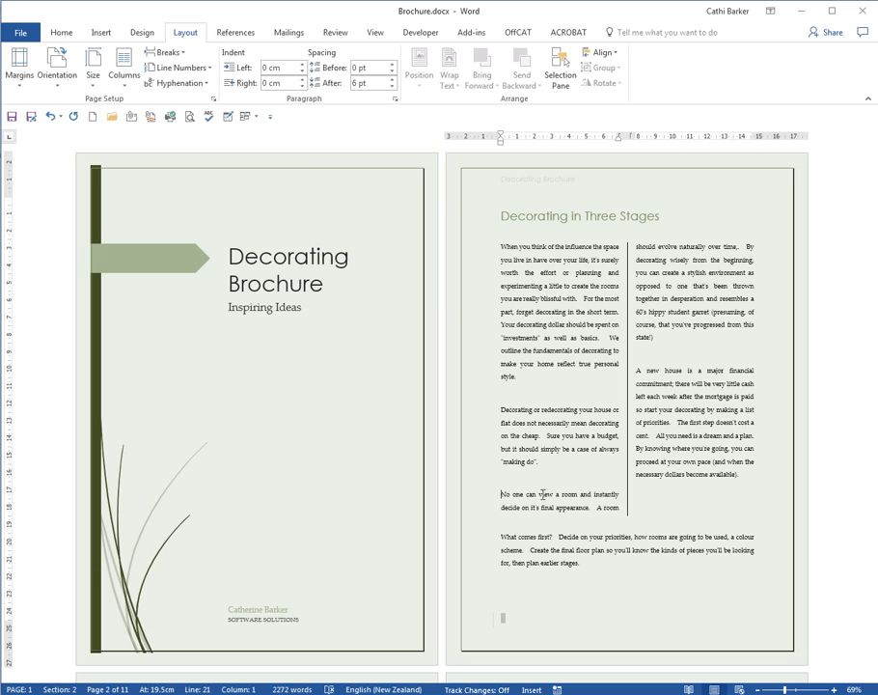
pyautogui.click(178, 56)
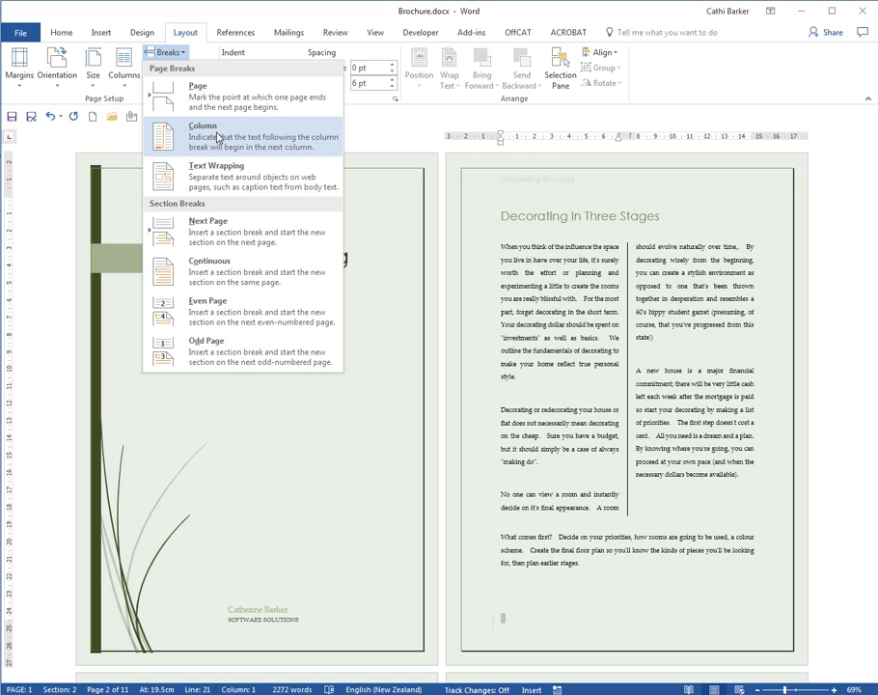
pyautogui.click(564, 506)
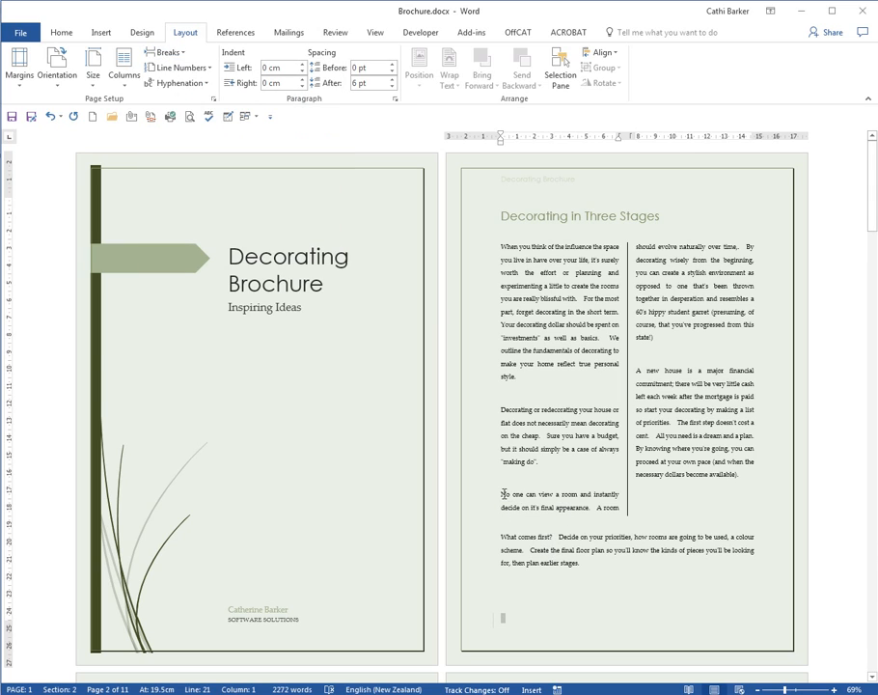
pyautogui.click(175, 55)
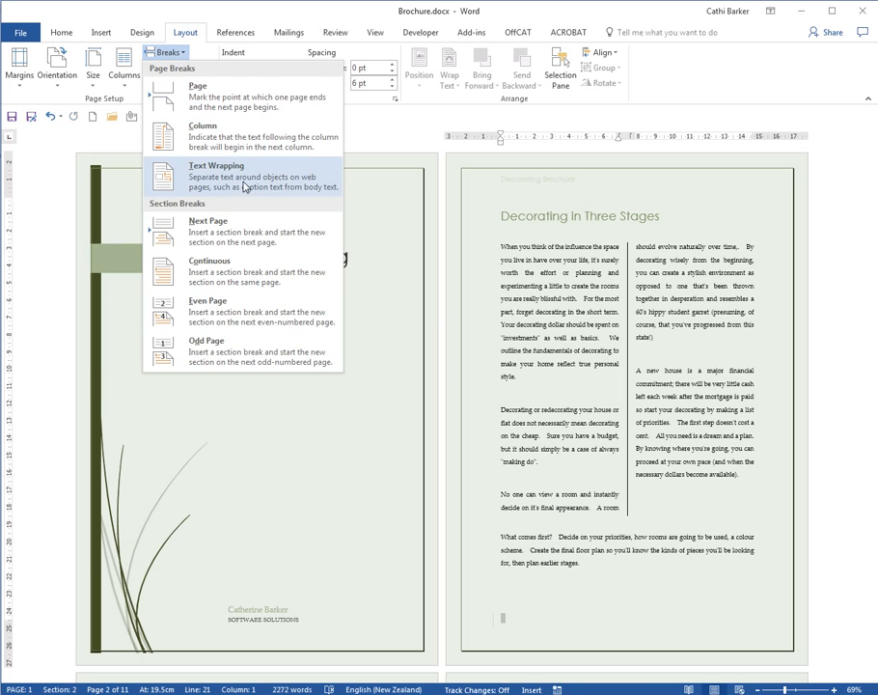
pyautogui.click(242, 148)
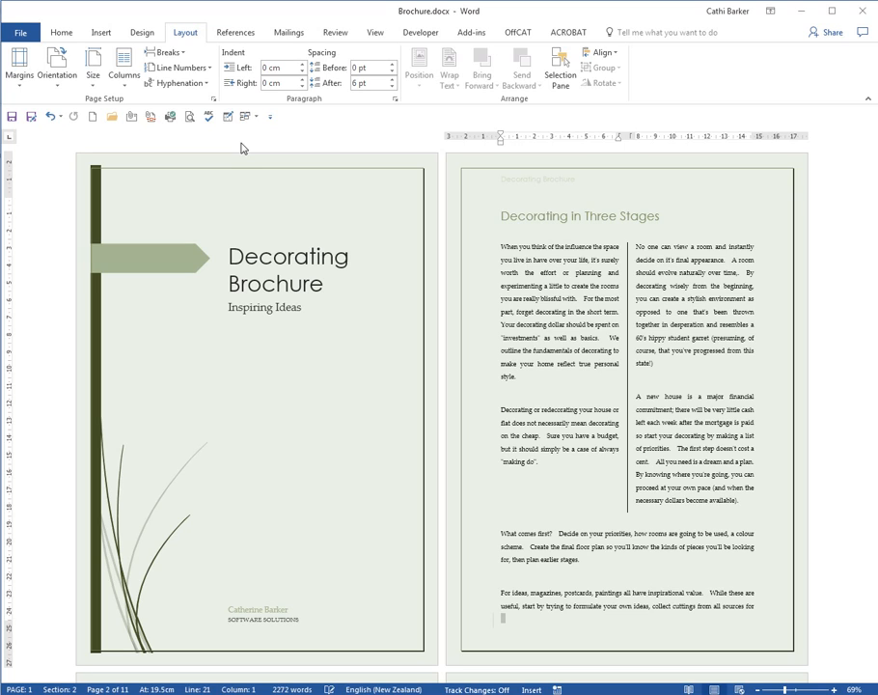
# Step: Show the formatting marks and examine the section breaks before and after the two-column text
pyautogui.click(60, 32)
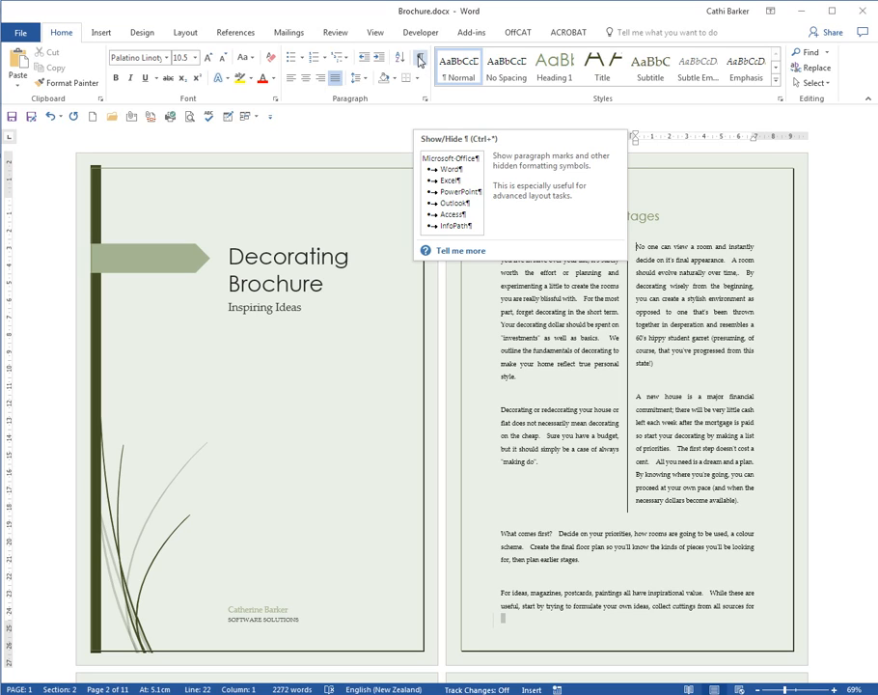
pyautogui.click(419, 60)
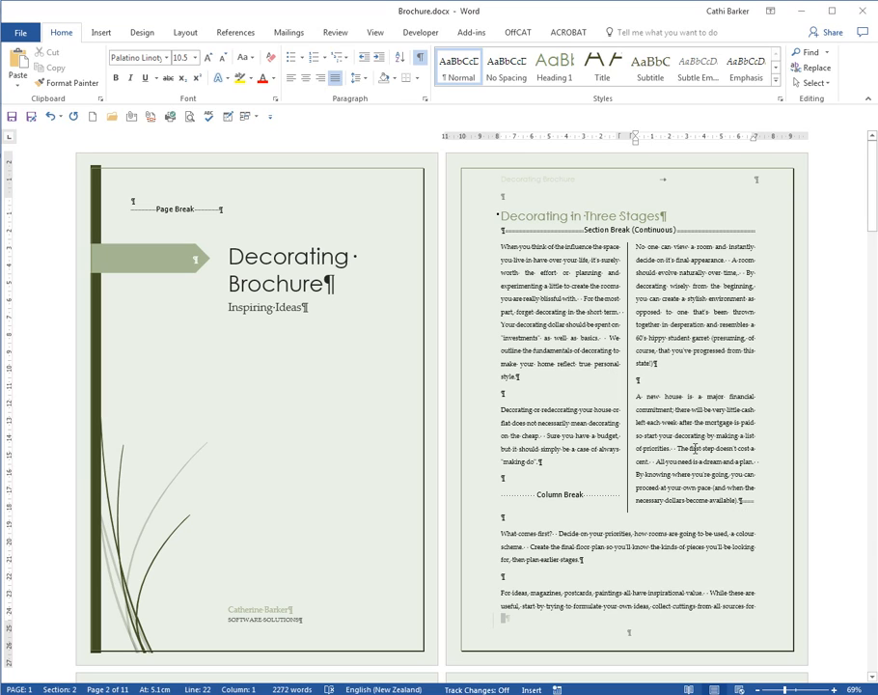
pyautogui.click(598, 230)
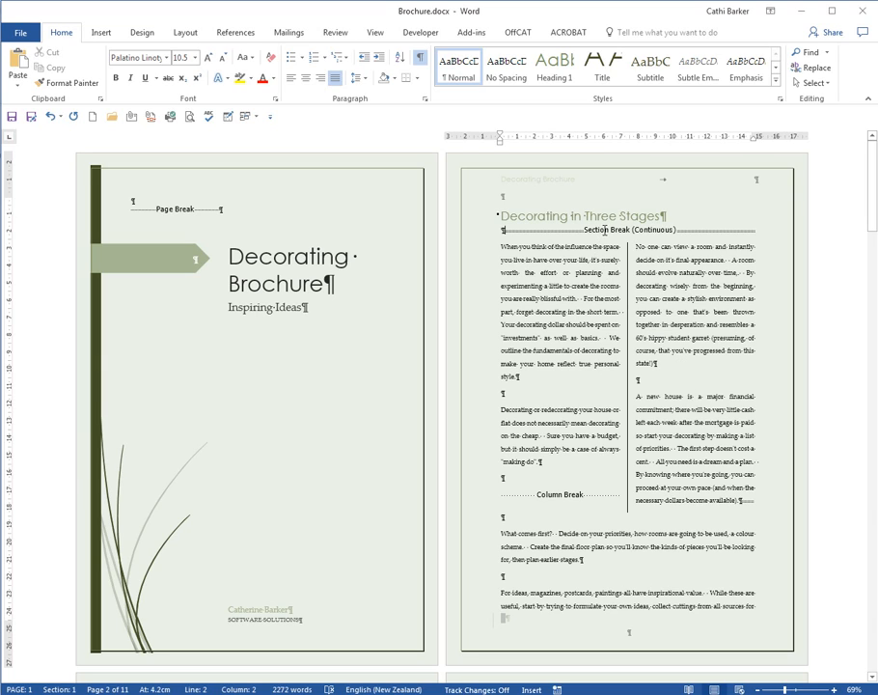
pyautogui.click(746, 503)
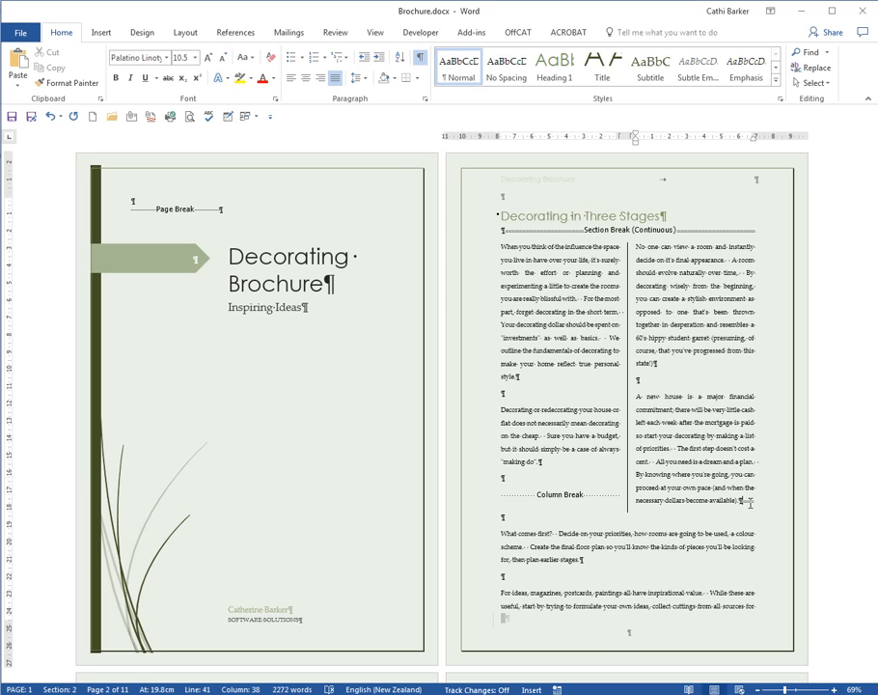
# Step: Try deleting the column break at the end of the first column, and undo the deletion
pyautogui.click(630, 515)
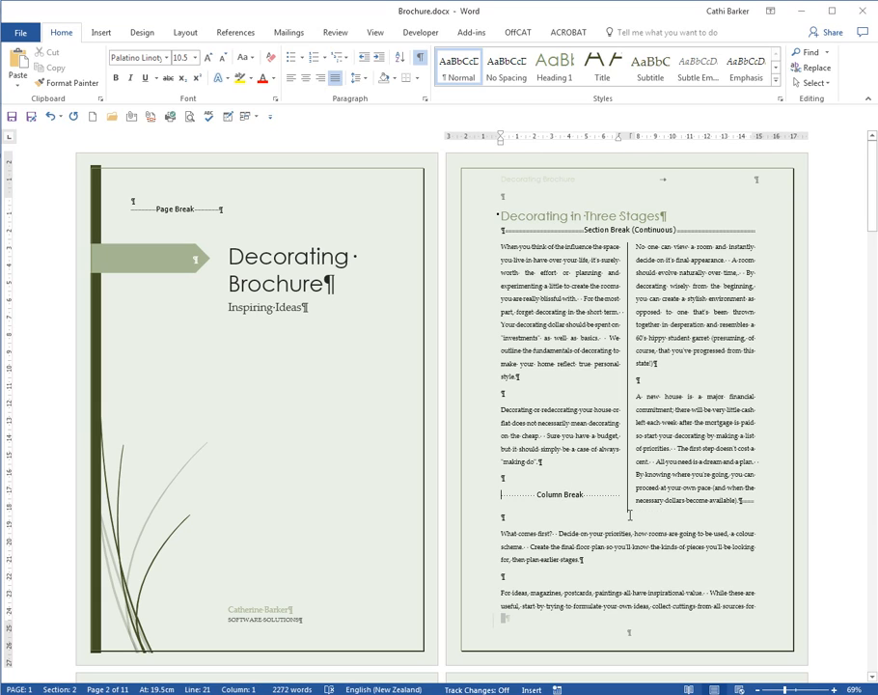
pyautogui.press('BackSpace')
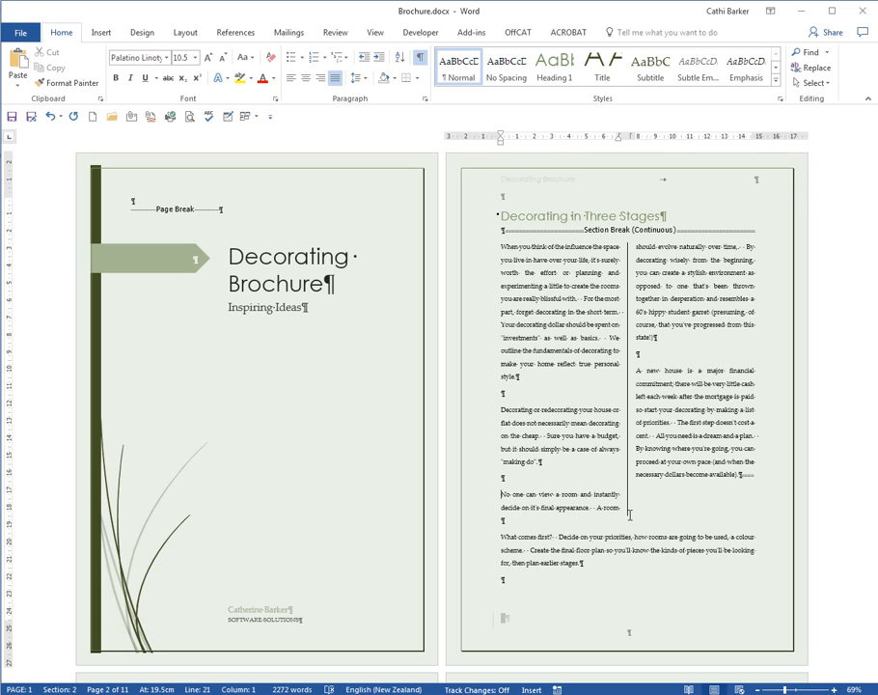
pyautogui.hotkey('ctrl', 'z')
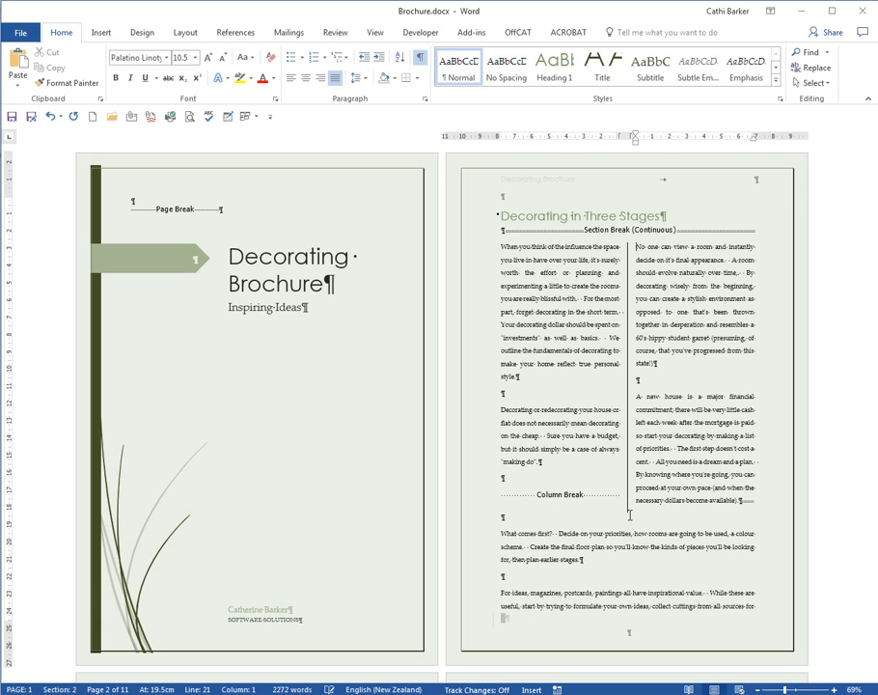
# Step: Hide the paragraph marks and other formatting symbols in the document
pyautogui.click(563, 494)
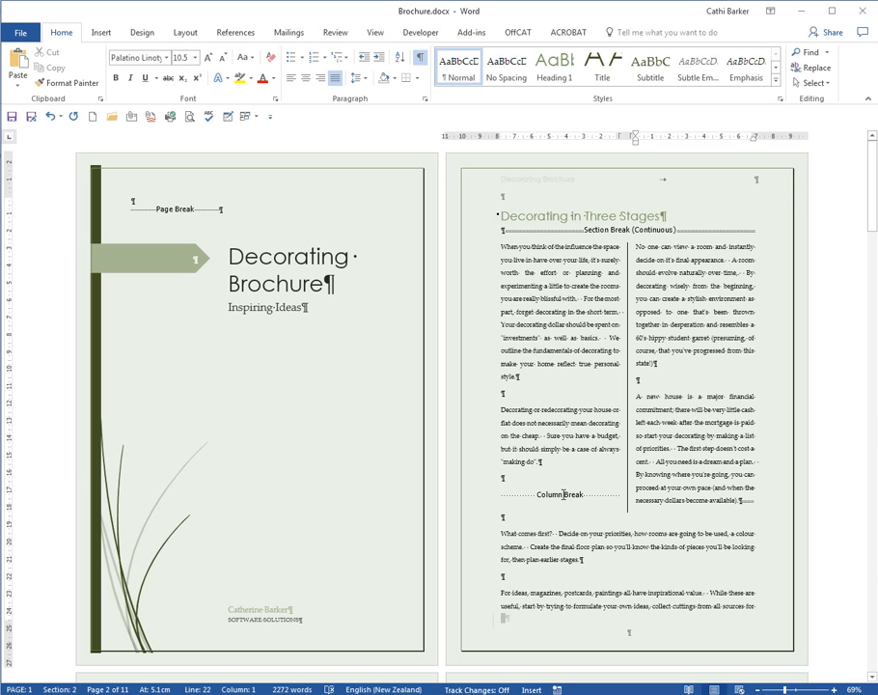
pyautogui.click(420, 59)
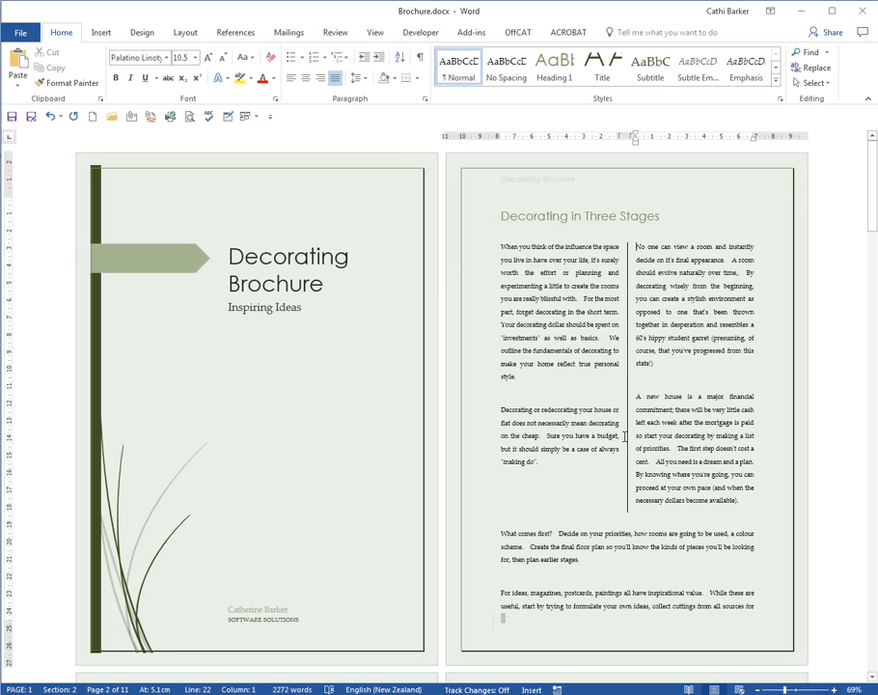
# Step: Insert a page break before the paragraph starting "For ideas, magazines, postcards"
pyautogui.scroll(-3, 624, 436)
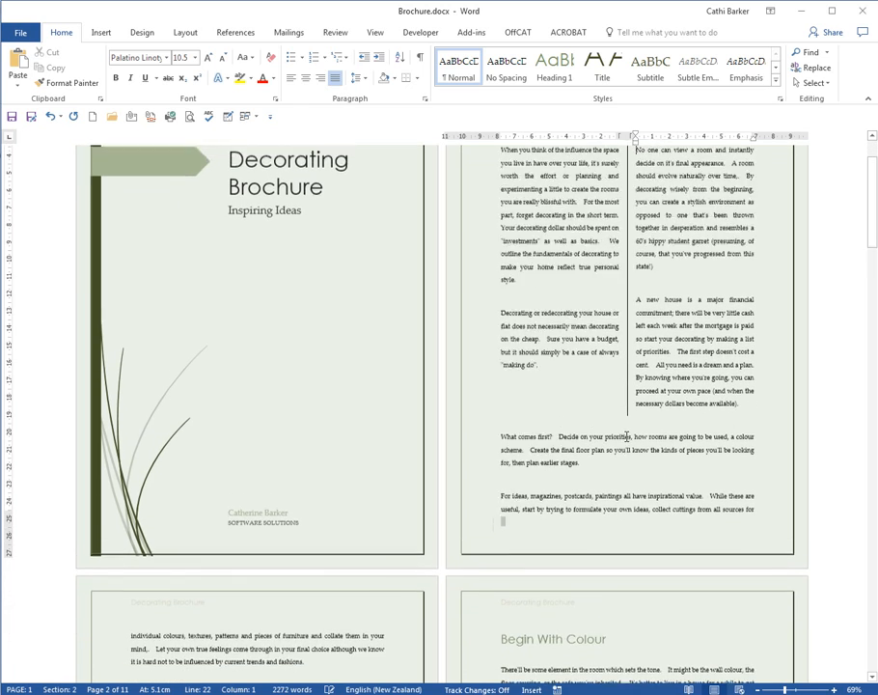
pyautogui.scroll(-1, 626, 437)
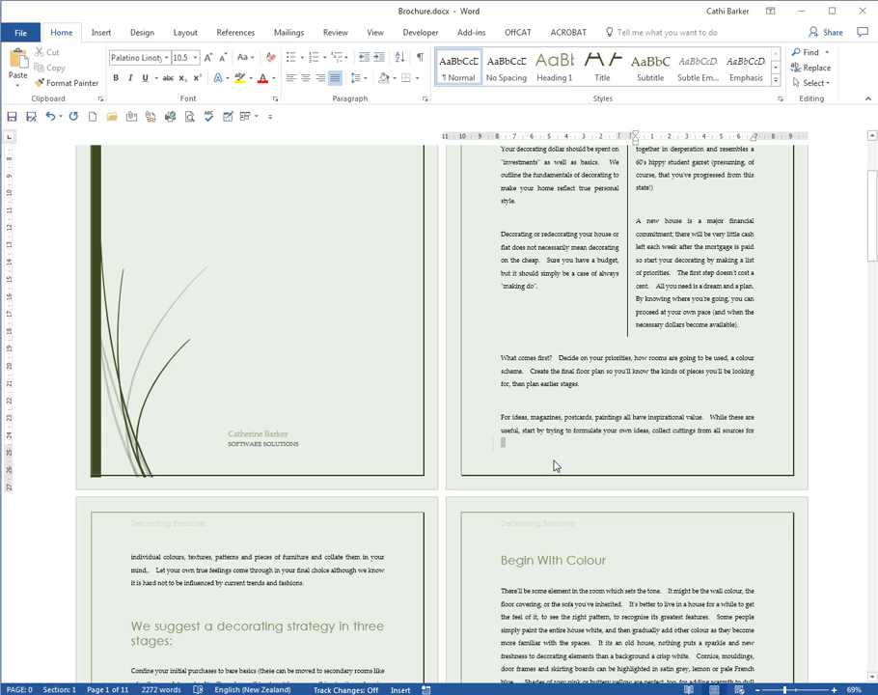
pyautogui.click(502, 418)
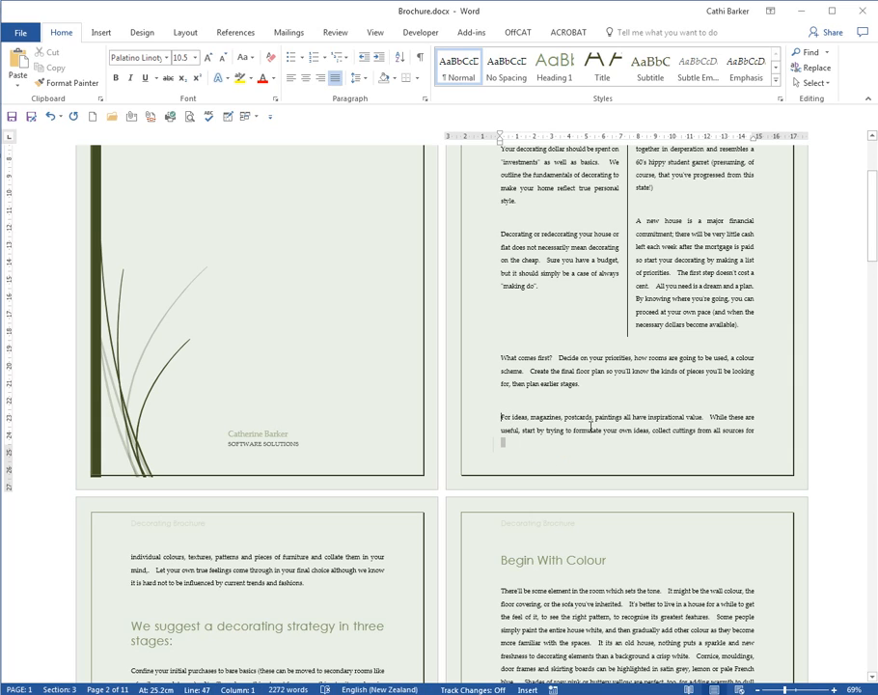
pyautogui.hotkey('ctrl', 'Return')
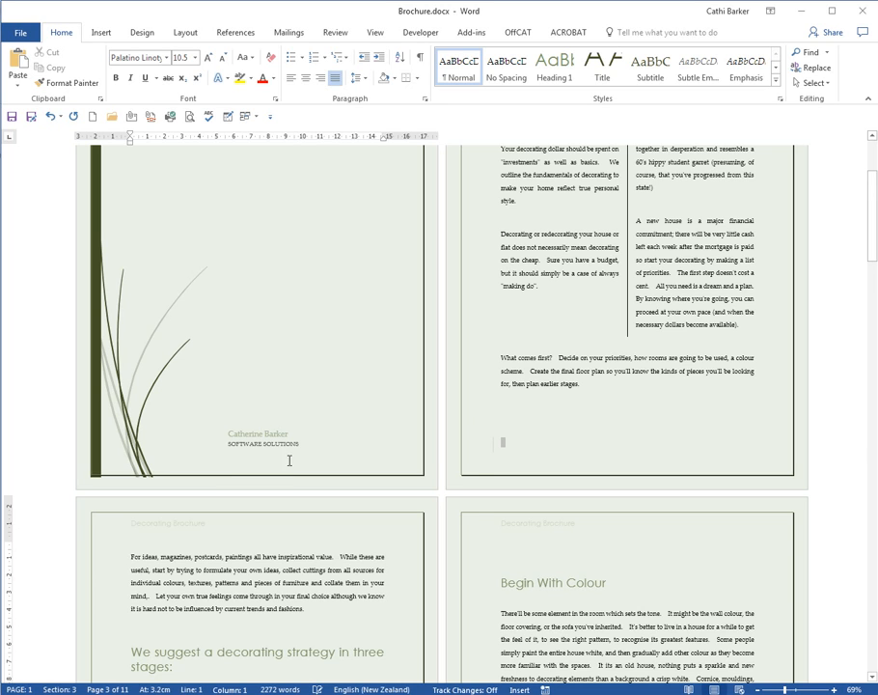
# Step: Format the two paragraphs under "We suggest a decorating strategy in three stages" as two columns with a line between and 1 cm spacing
pyautogui.scroll(-3, 251, 473)
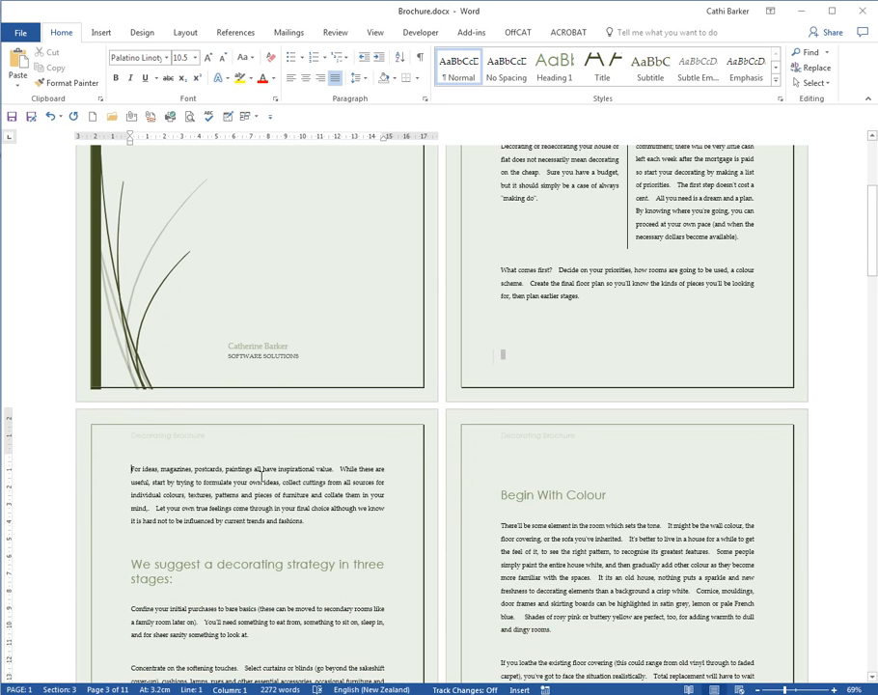
pyautogui.scroll(-4, 260, 475)
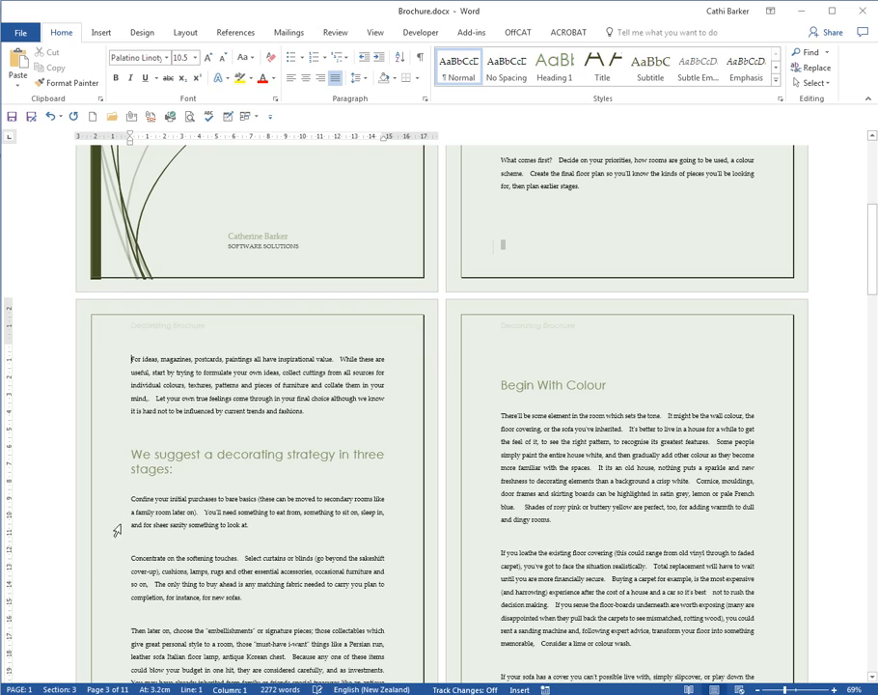
pyautogui.click(109, 504)
pyautogui.moveTo(109, 514); pyautogui.dragTo(101, 601)
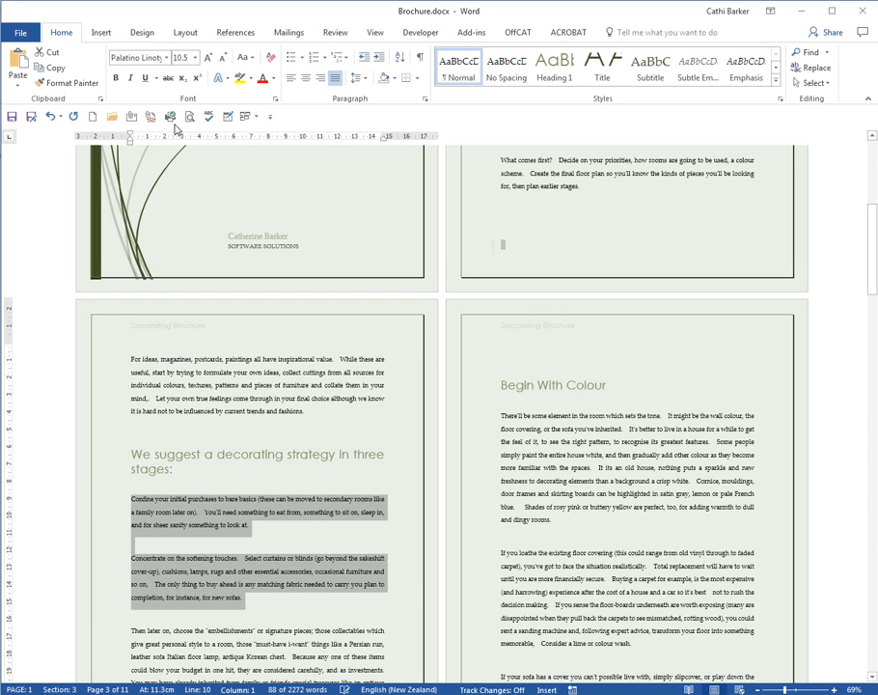
pyautogui.click(185, 33)
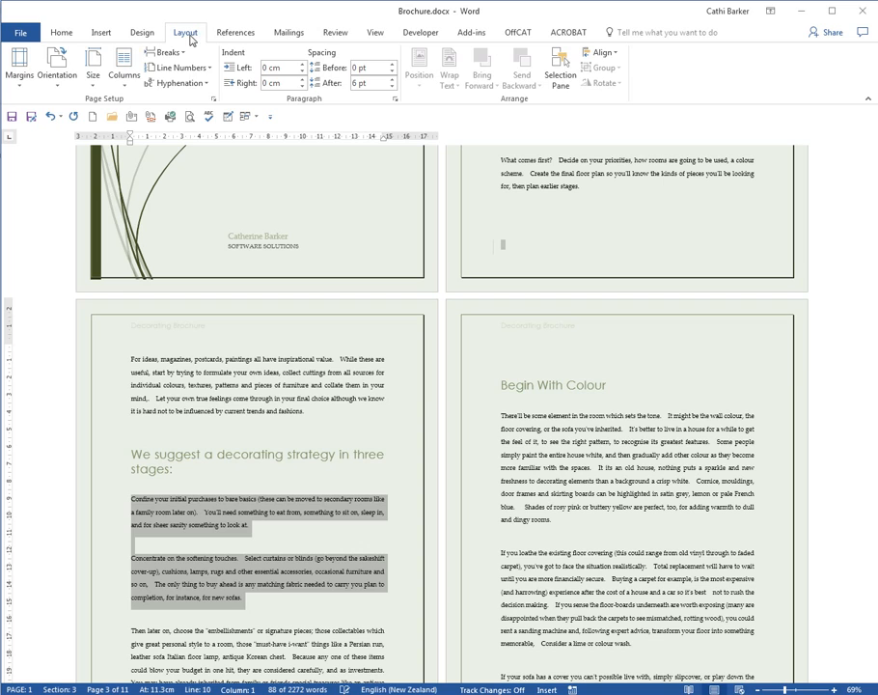
pyautogui.click(124, 82)
pyautogui.click(157, 247)
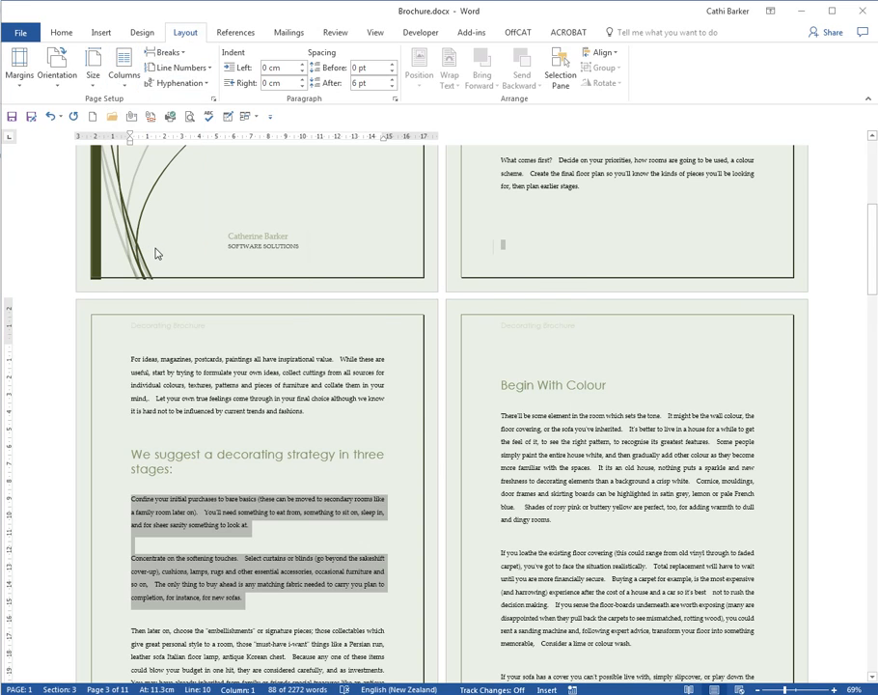
pyautogui.click(389, 277)
pyautogui.click(517, 310)
pyautogui.click(450, 354)
pyautogui.click(451, 353)
pyautogui.click(450, 353)
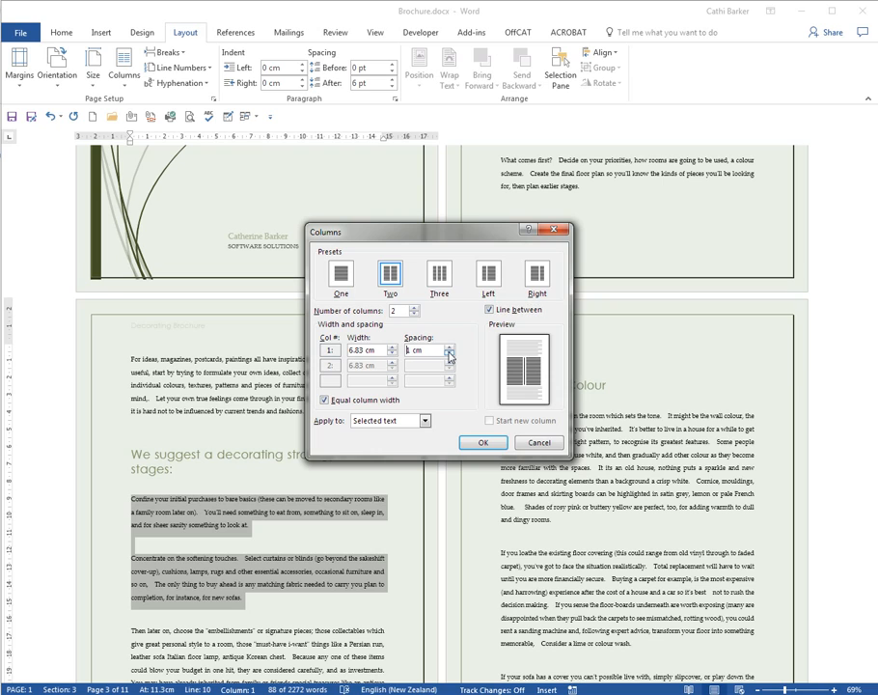
pyautogui.click(483, 443)
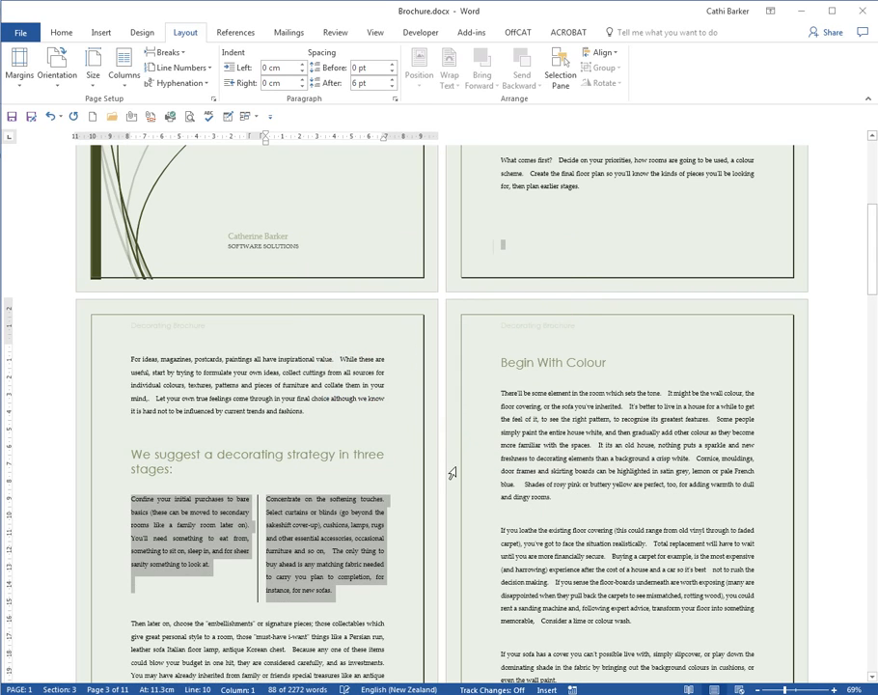
pyautogui.click(302, 538)
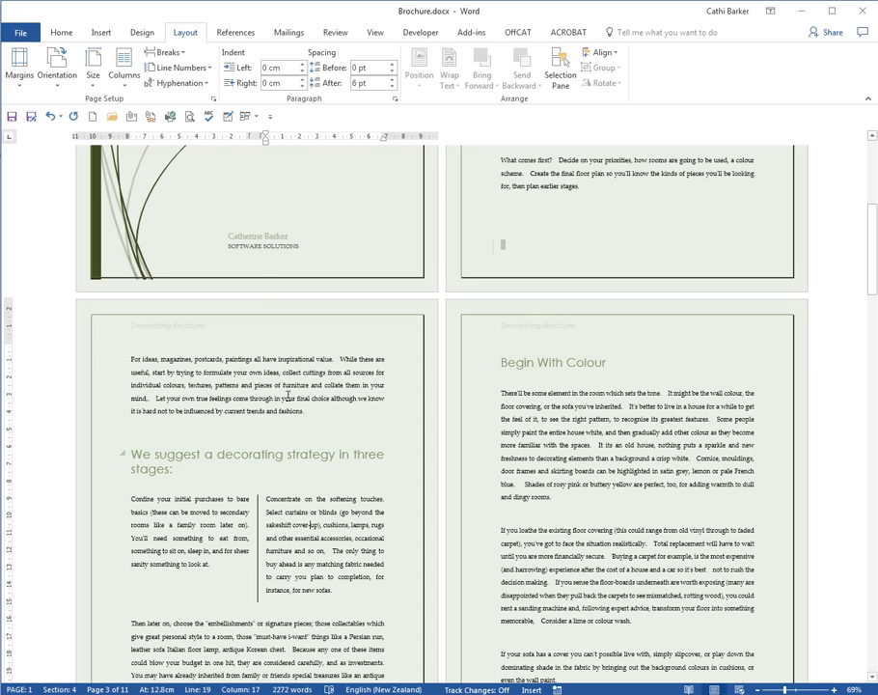
pyautogui.click(166, 52)
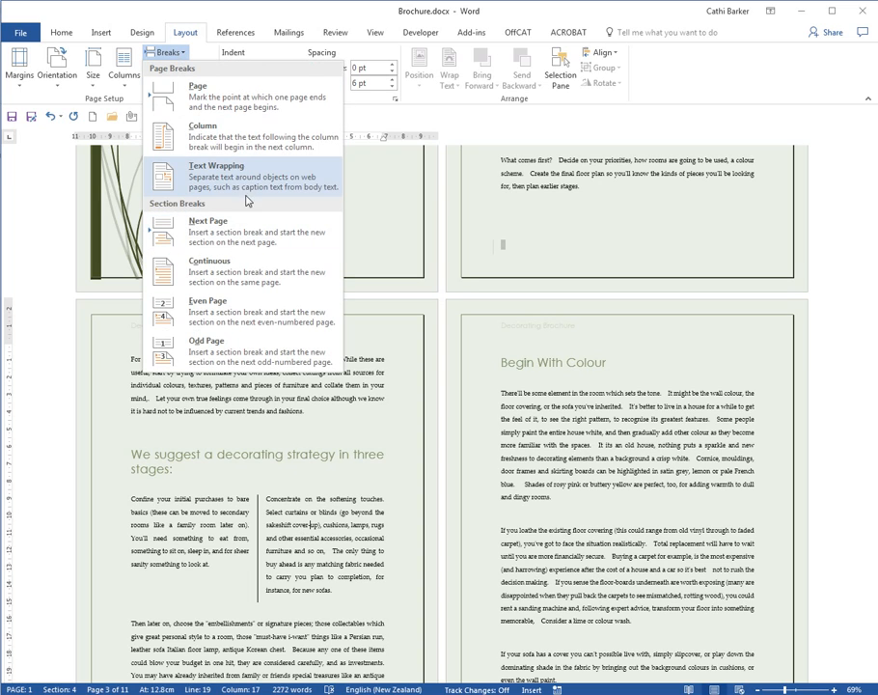
pyautogui.click(154, 52)
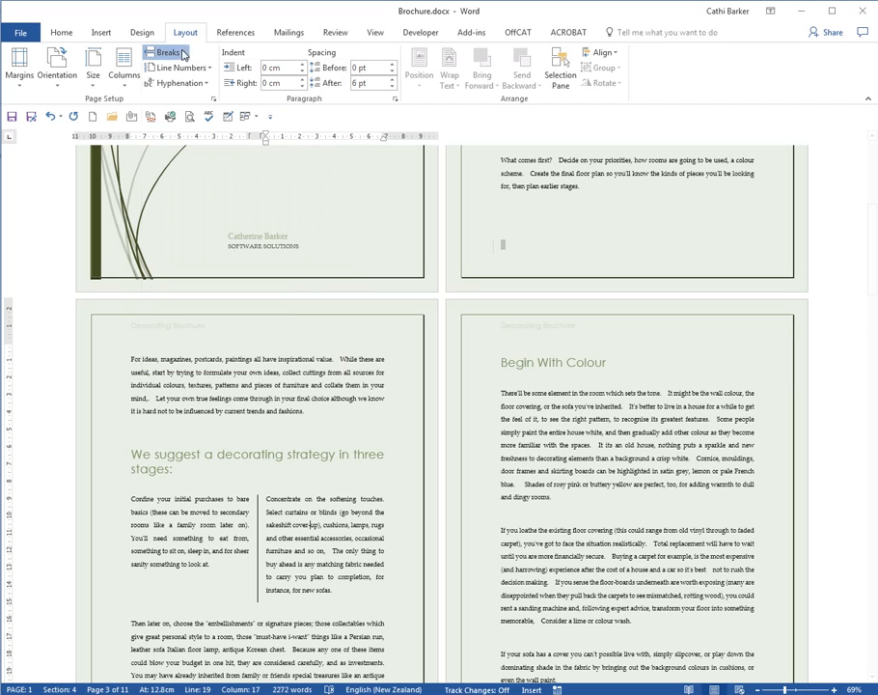